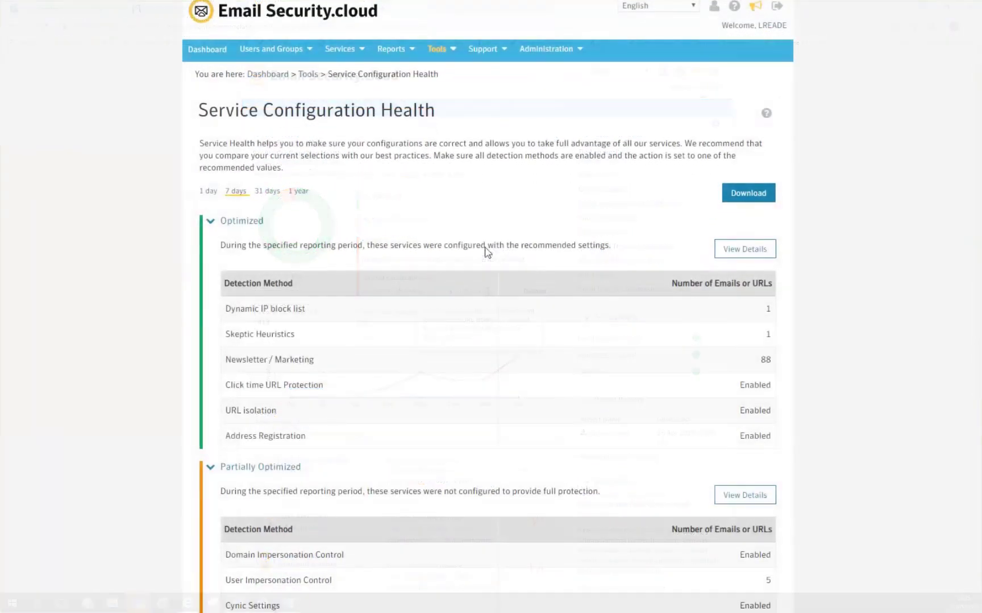
{"action": "scroll", "coordinate": [486, 250], "scroll_direction": "down", "scroll_amount": 1}
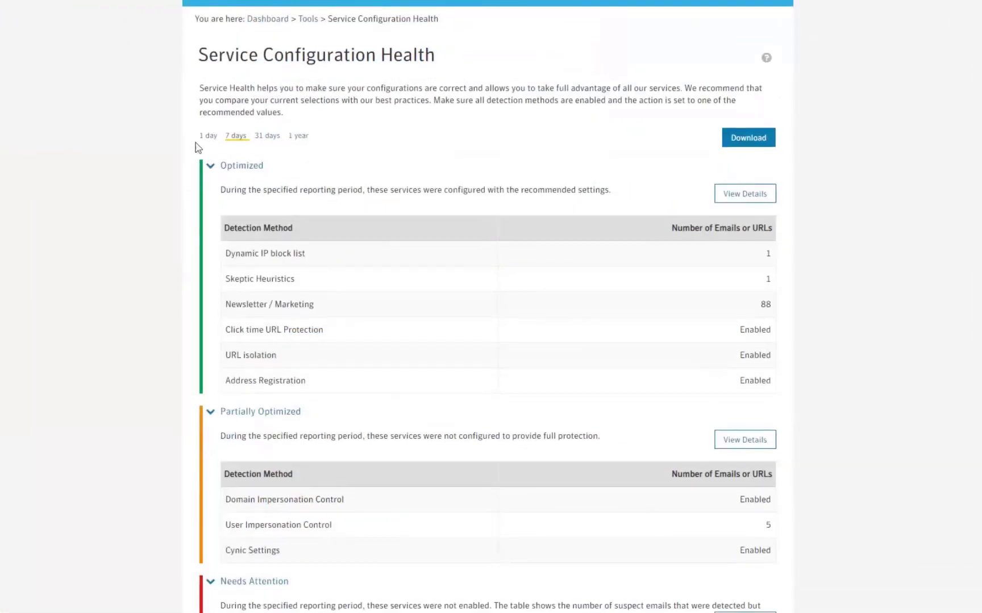
{"action": "scroll", "coordinate": [453, 206], "scroll_direction": "down", "scroll_amount": 2}
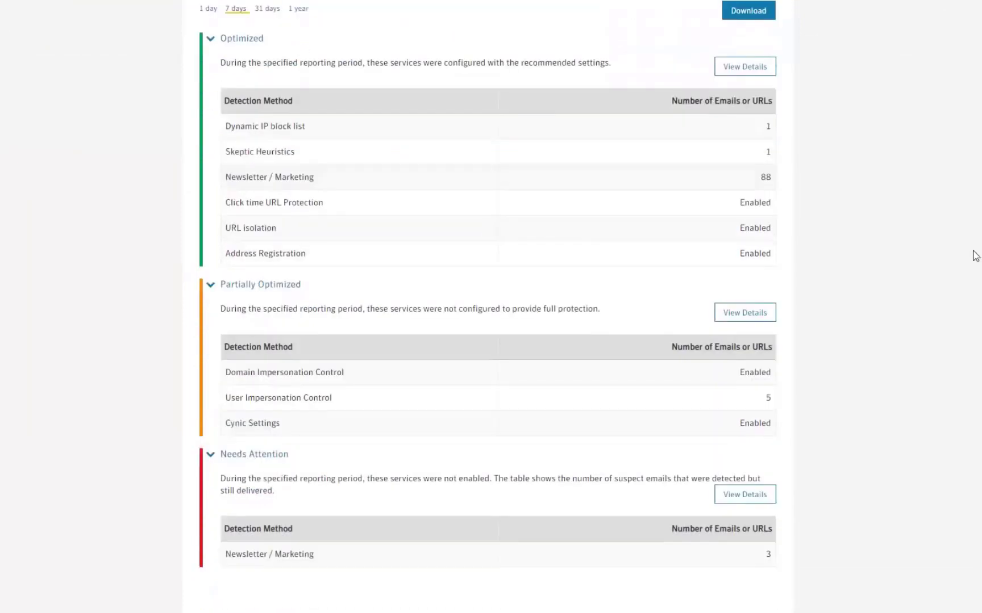
{"action": "scroll", "coordinate": [972, 256], "scroll_direction": "down", "scroll_amount": 1}
{"action": "scroll", "coordinate": [971, 256], "scroll_direction": "up", "scroll_amount": 4}
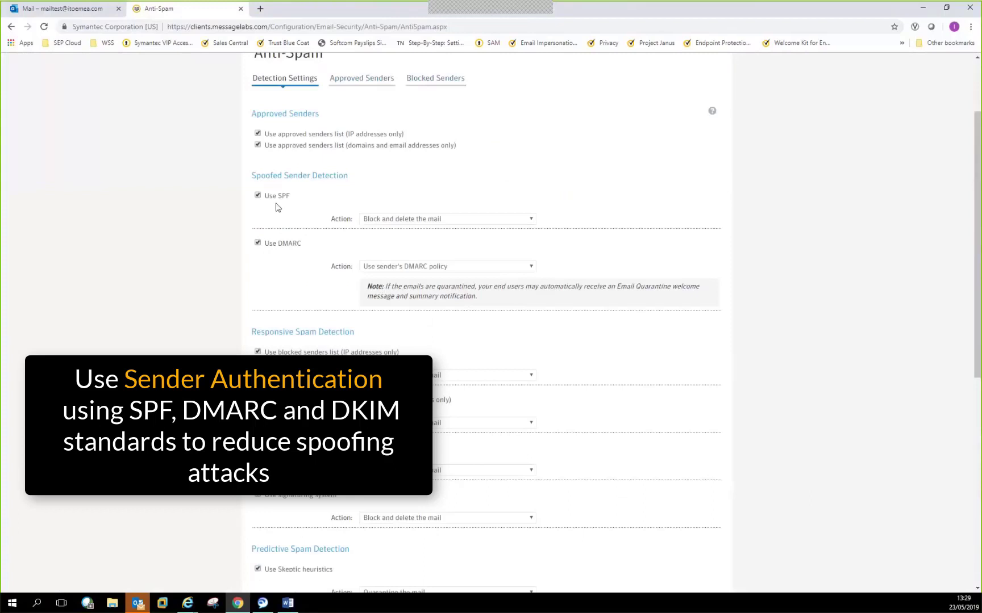
- Check the SPF and DMARC failure actions unchanged, then view and close the domain's DKIM record
{"action": "left_click", "coordinate": [457, 220]}
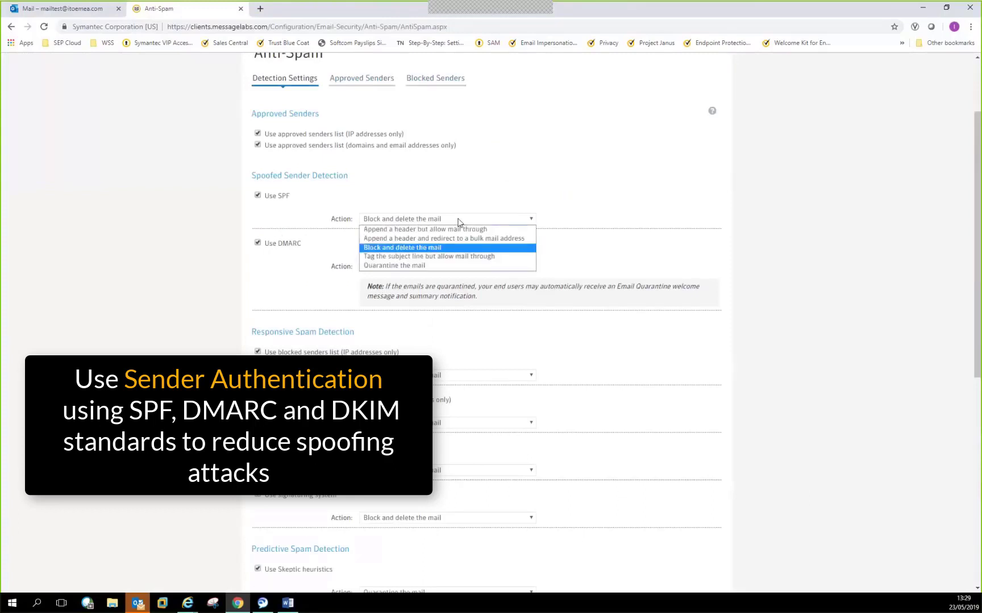
{"action": "left_click", "coordinate": [458, 220]}
{"action": "left_click", "coordinate": [441, 267]}
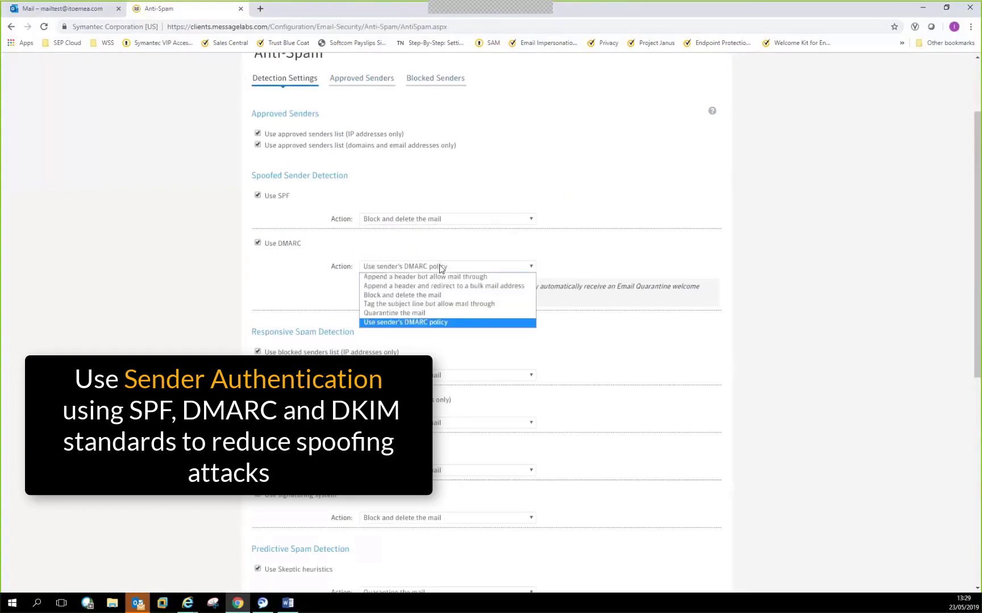
{"action": "left_click", "coordinate": [441, 267]}
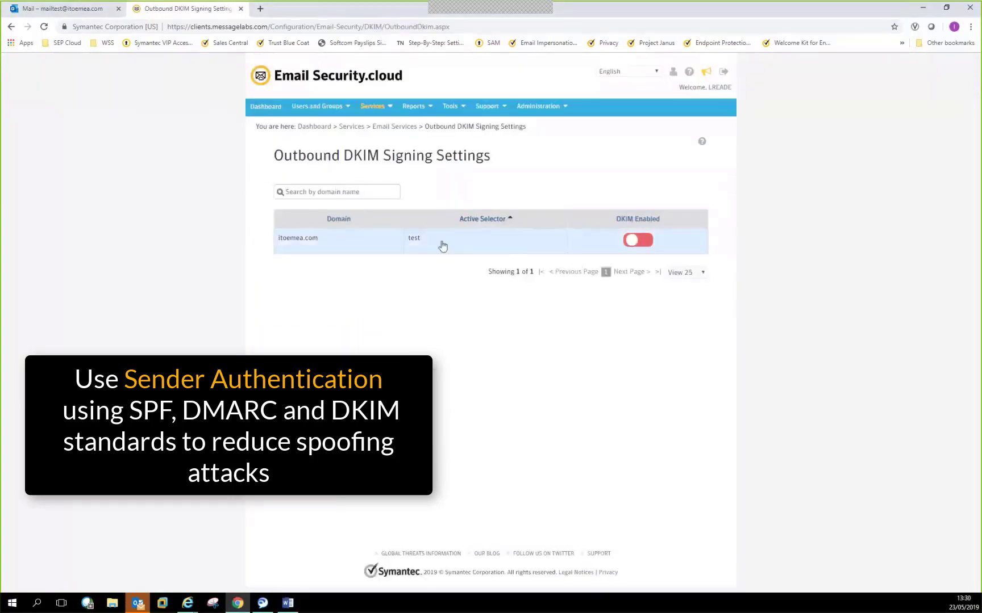
{"action": "left_click", "coordinate": [414, 239]}
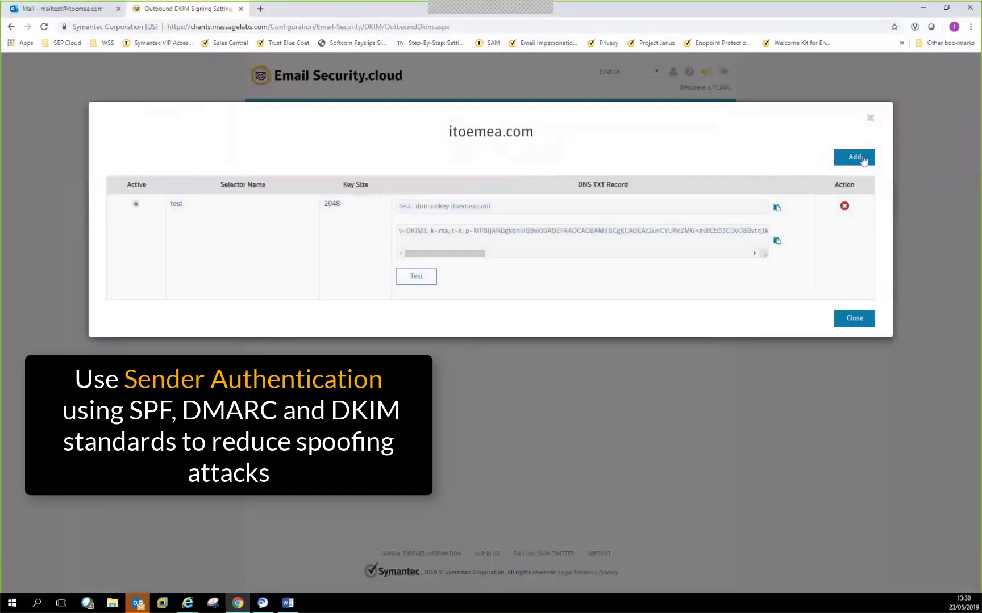
{"action": "left_click", "coordinate": [870, 119]}
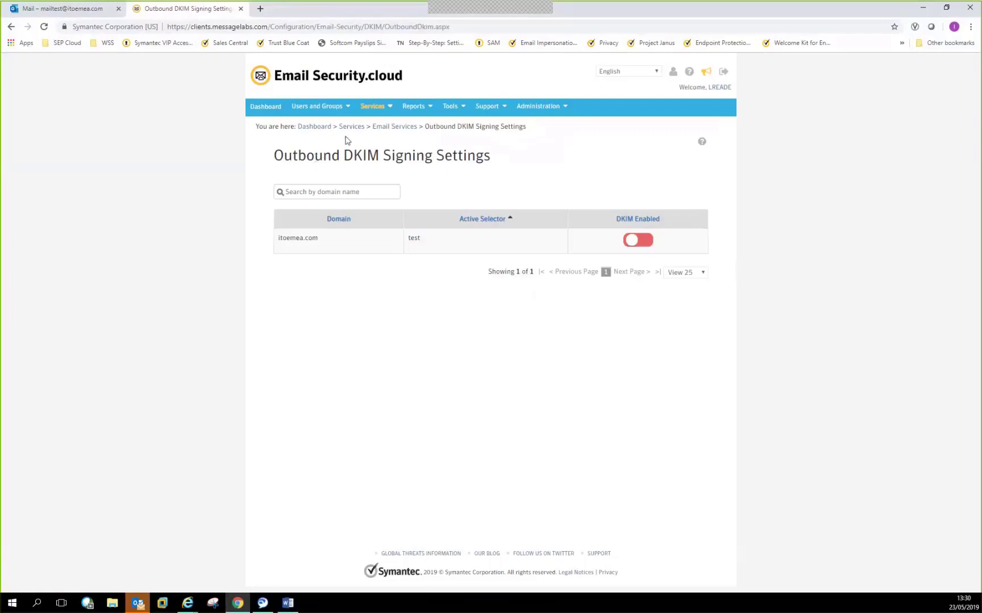
- Open Email Impersonation Control Settings and review the actions for impersonation detections
{"action": "mouse_move", "coordinate": [371, 109]}
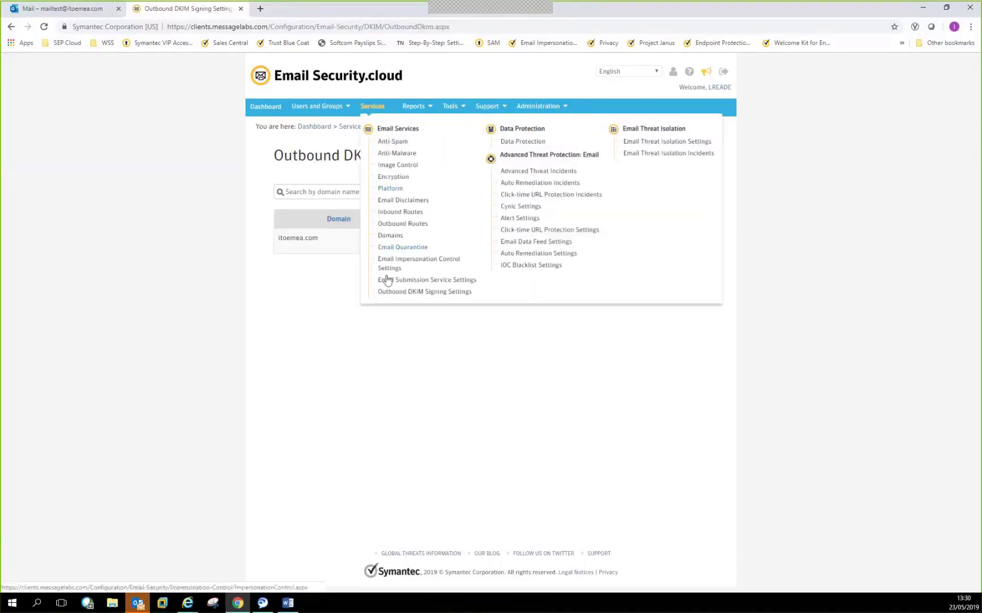
{"action": "left_click", "coordinate": [389, 264]}
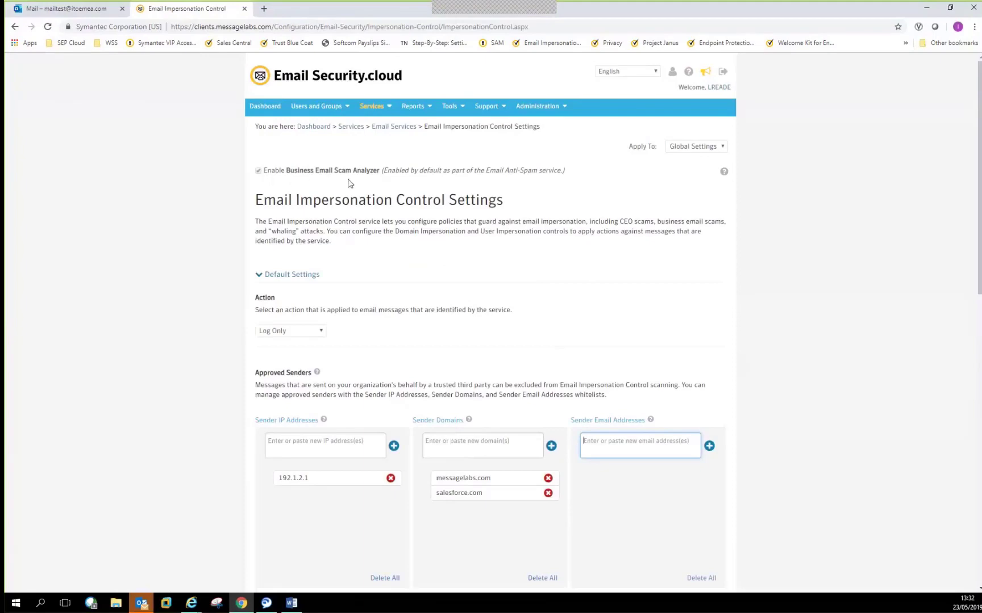
{"action": "scroll", "coordinate": [405, 270], "scroll_direction": "down", "scroll_amount": 1}
{"action": "scroll", "coordinate": [406, 271], "scroll_direction": "down", "scroll_amount": 4}
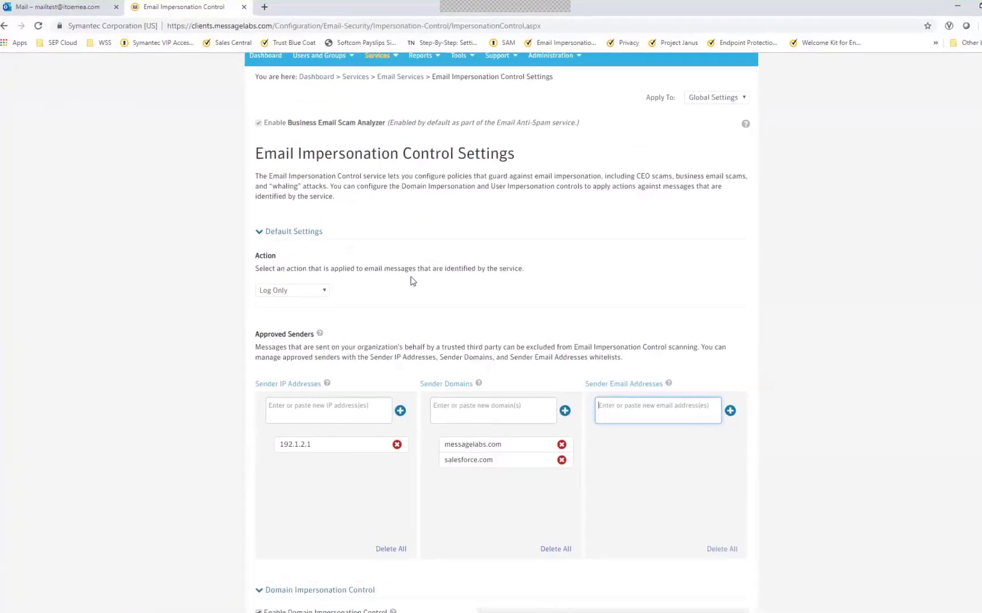
{"action": "left_click", "coordinate": [310, 179]}
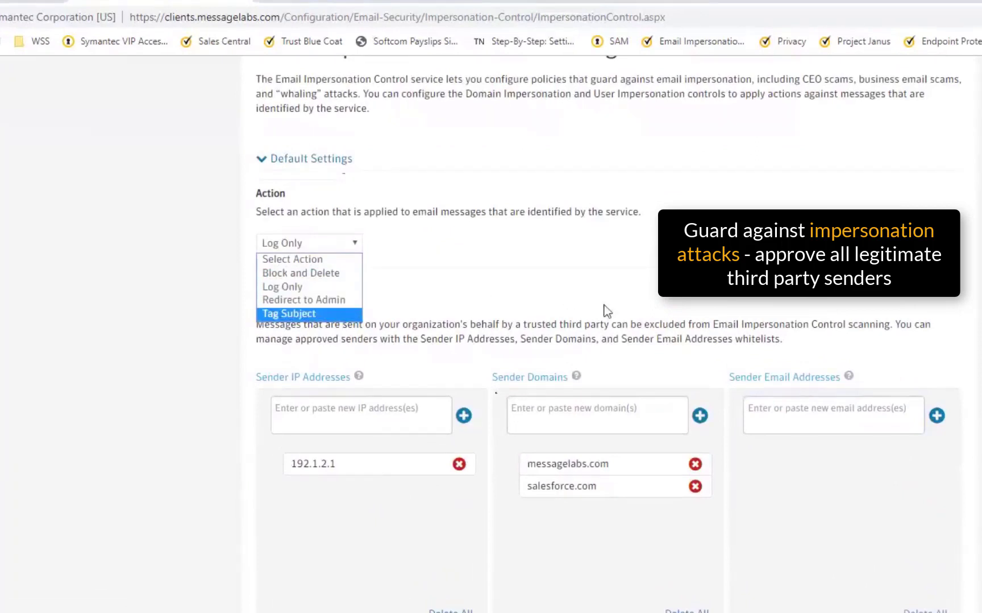
- Approve a pasted sender email address and sender IP 192.168.179.100
{"action": "left_click", "coordinate": [760, 407]}
{"action": "key", "text": "ctrl+v"}
{"action": "left_click", "coordinate": [936, 417]}
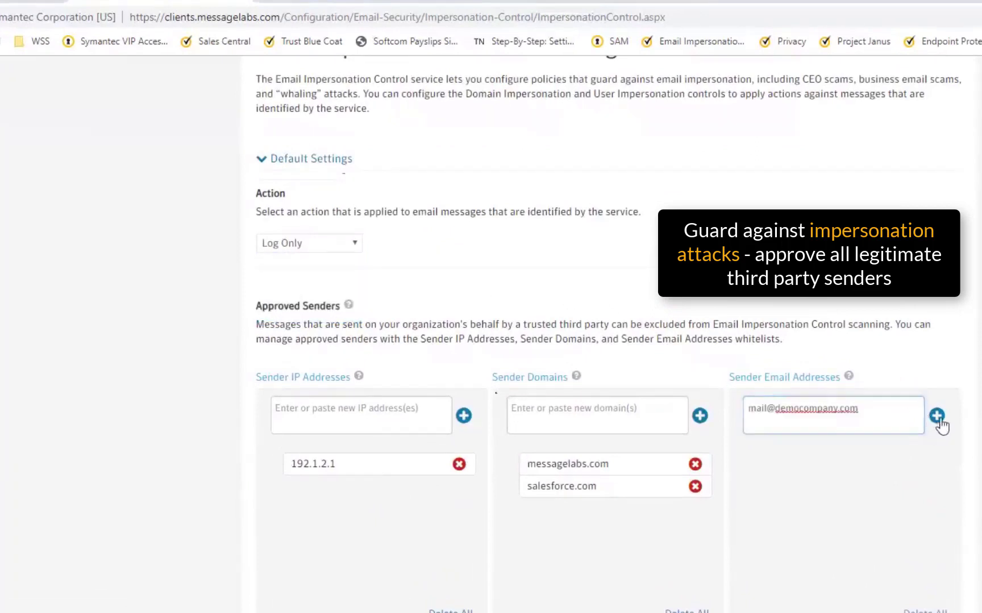
{"action": "left_click", "coordinate": [355, 422]}
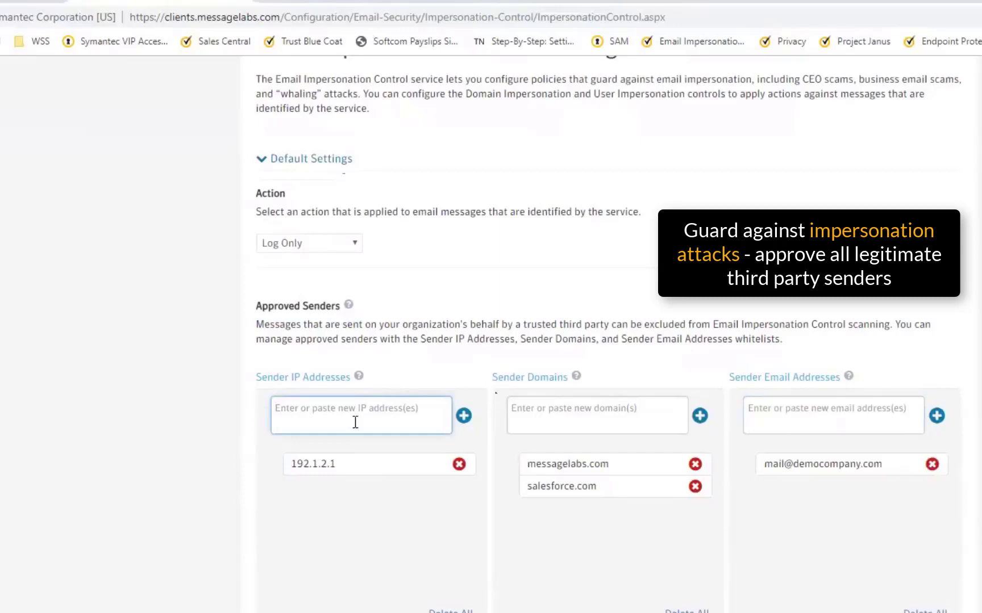
{"action": "type", "text": "192.16"}
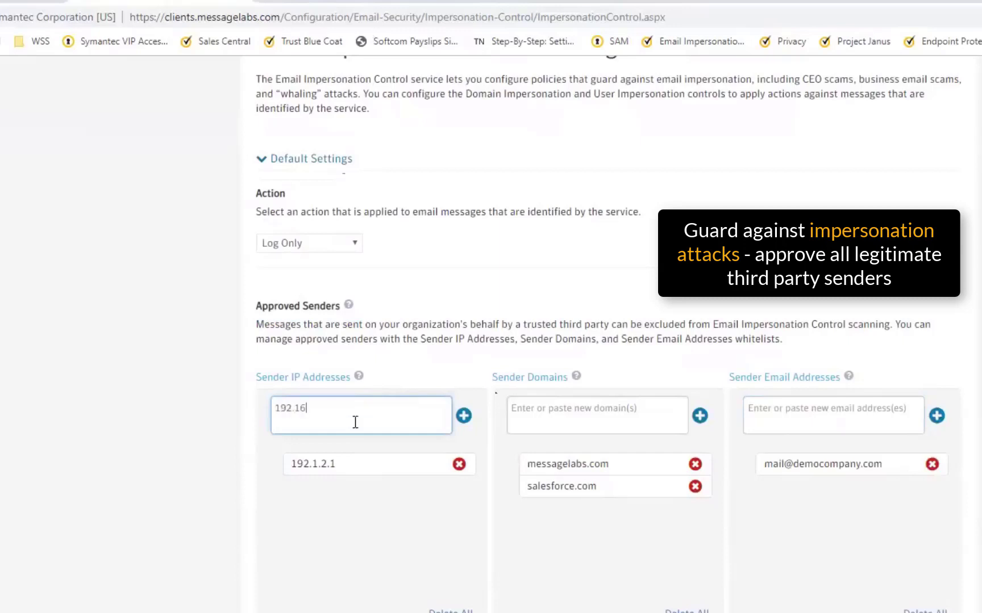
{"action": "type", "text": "8.179.100"}
{"action": "left_click", "coordinate": [464, 416]}
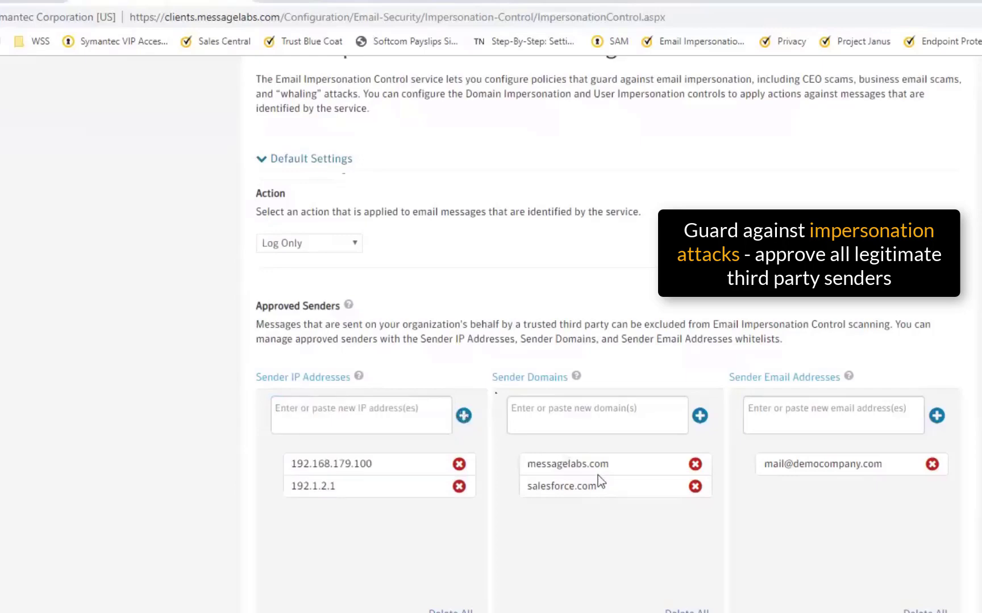
- Add otherdemocompany.com to the Domains to Protect list under Domain Impersonation Control
{"action": "left_click", "coordinate": [613, 423]}
{"action": "scroll", "coordinate": [592, 346], "scroll_direction": "down", "scroll_amount": 1}
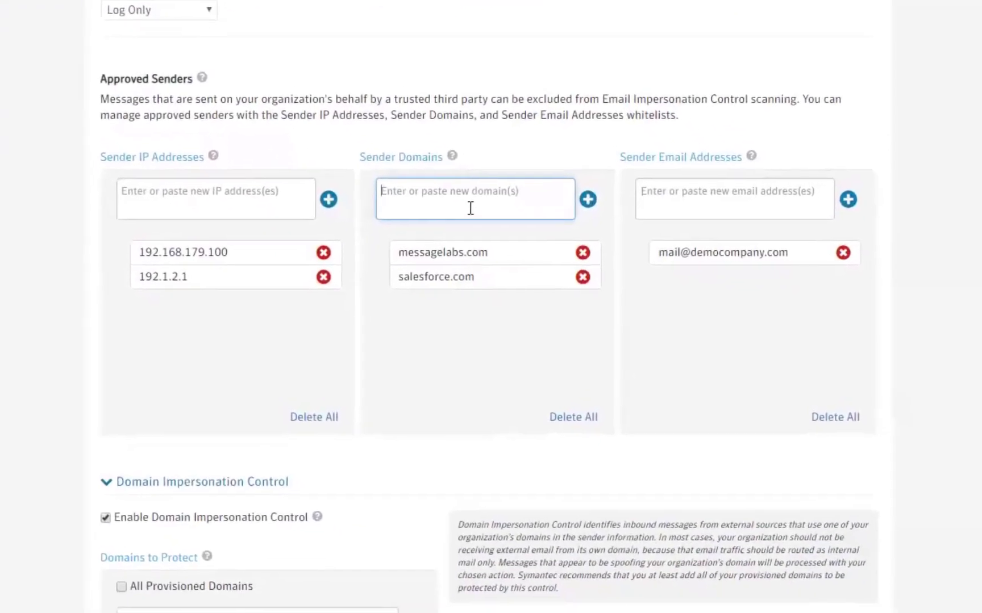
{"action": "scroll", "coordinate": [474, 292], "scroll_direction": "down", "scroll_amount": 5}
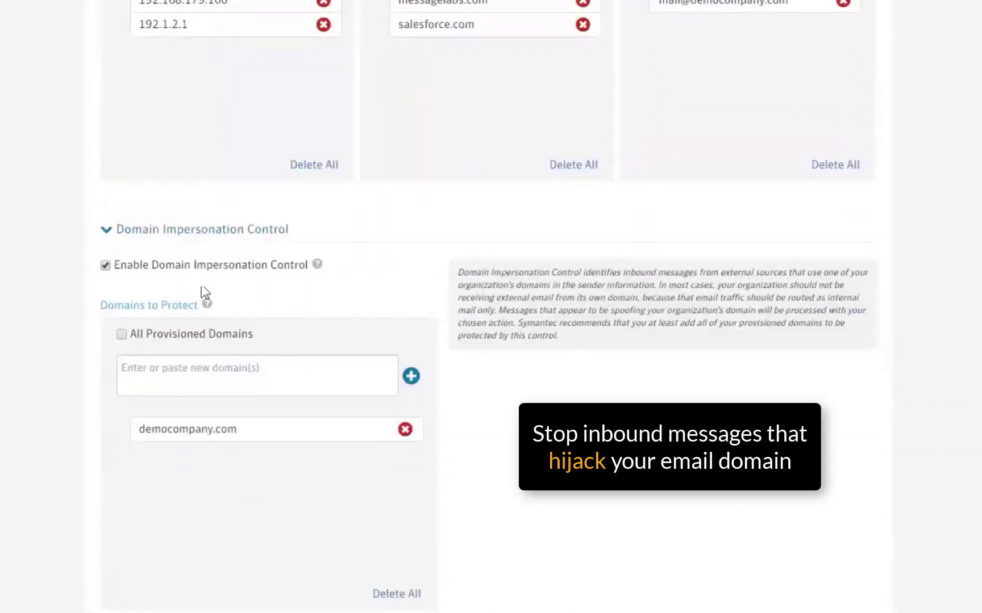
{"action": "left_click", "coordinate": [212, 375]}
{"action": "type", "text": "otherdemocompany.com"}
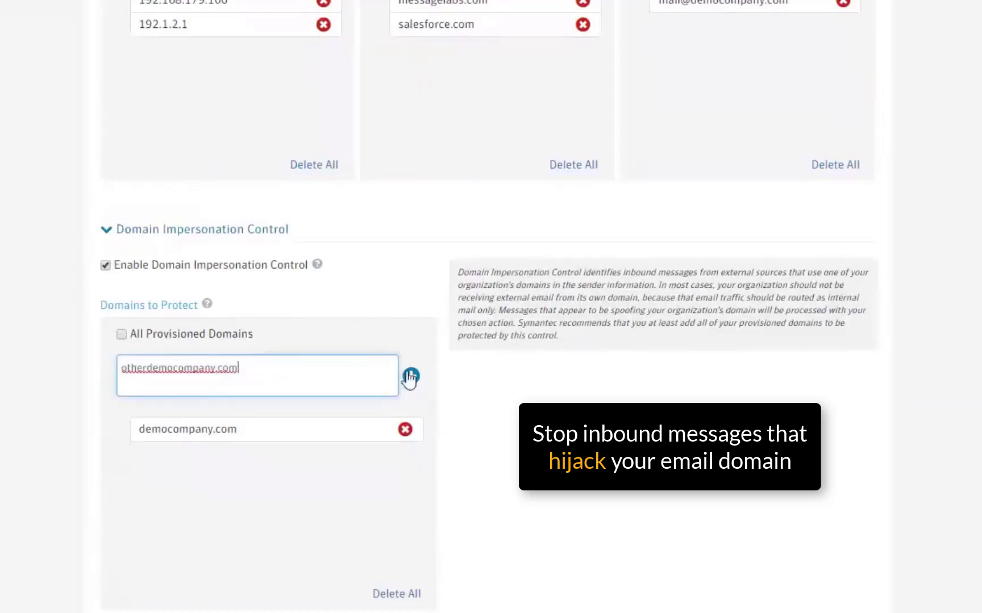
{"action": "left_click", "coordinate": [410, 376]}
{"action": "scroll", "coordinate": [527, 545], "scroll_direction": "down", "scroll_amount": 1}
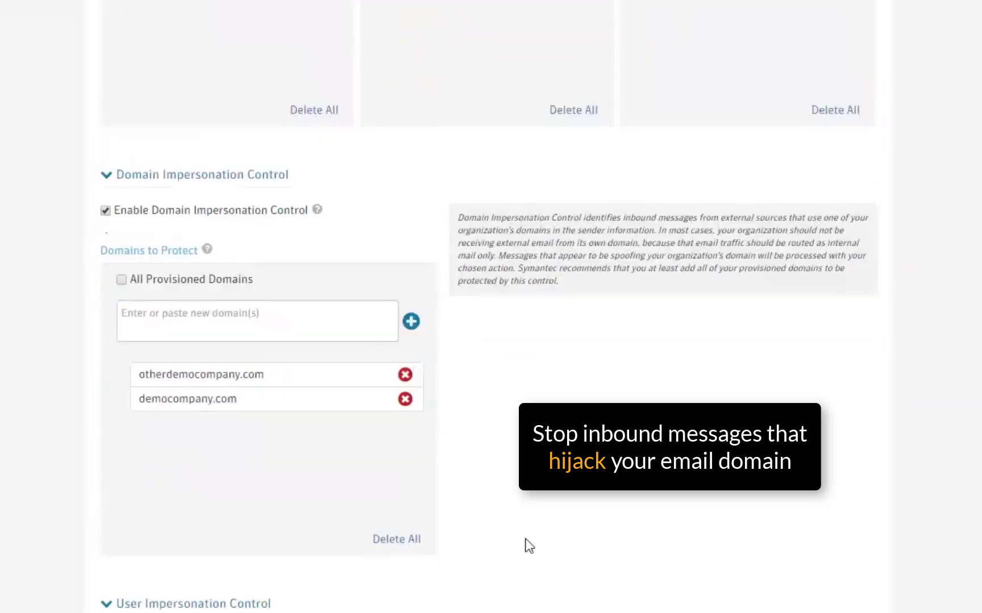
{"action": "scroll", "coordinate": [526, 540], "scroll_direction": "down", "scroll_amount": 2}
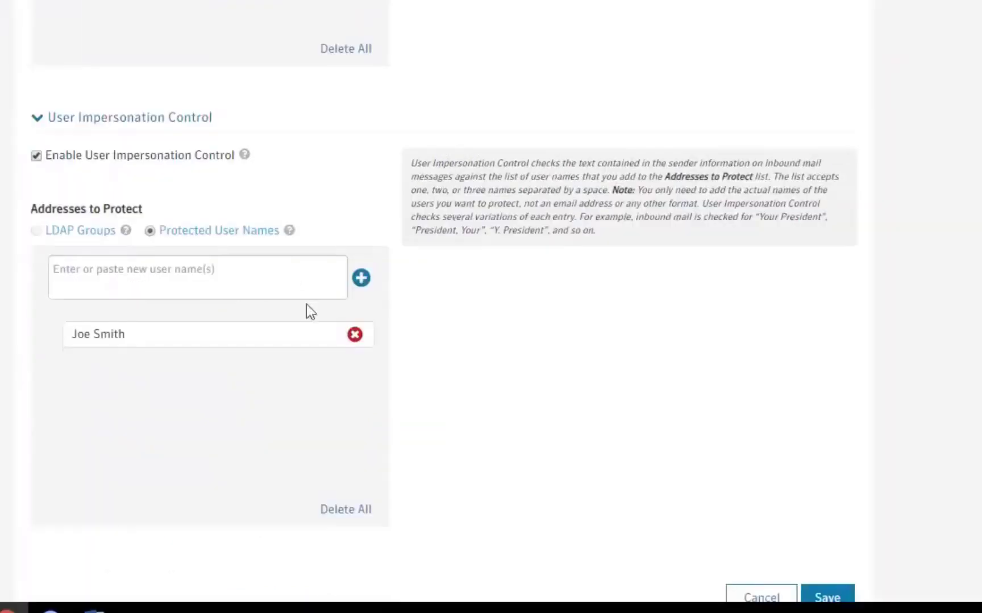
- Add a new person's full name to the Protected User Names list
{"action": "left_click", "coordinate": [295, 286]}
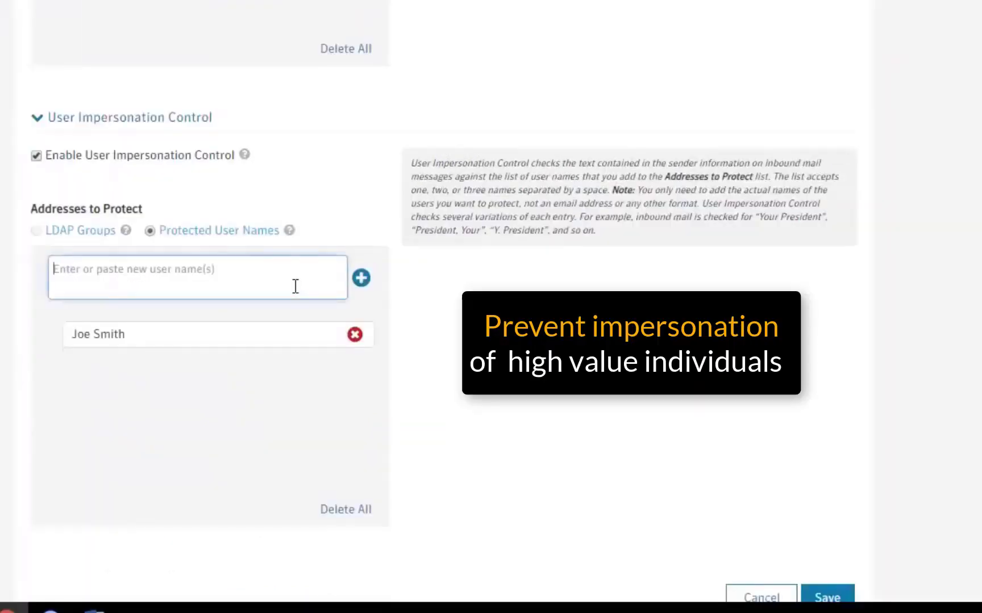
{"action": "type", "text": "joan smith"}
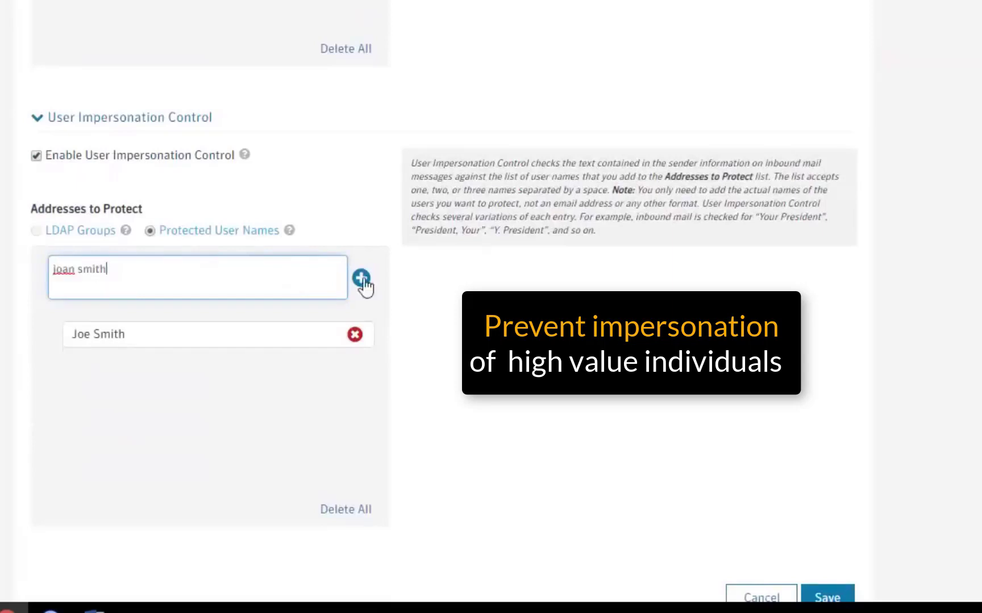
{"action": "left_click", "coordinate": [362, 280]}
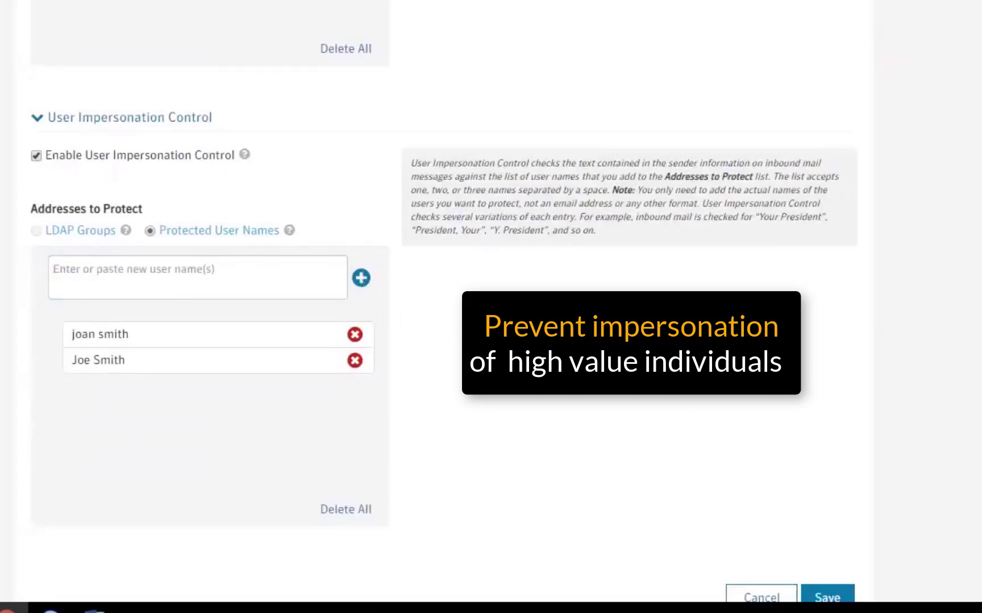
{"action": "scroll", "coordinate": [410, 287], "scroll_direction": "down", "scroll_amount": 2}
{"action": "scroll", "coordinate": [818, 374], "scroll_direction": "down", "scroll_amount": 2}
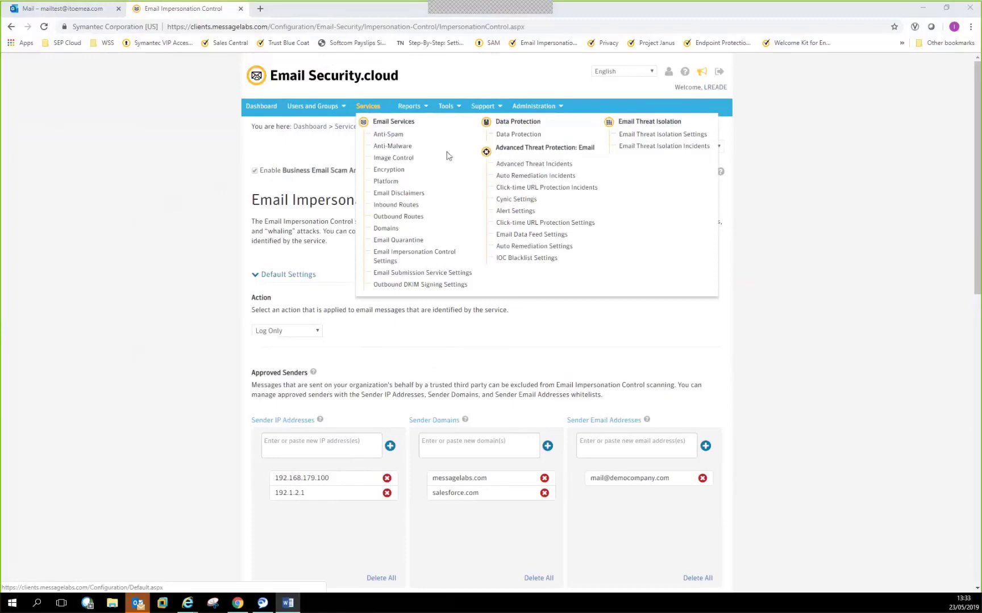
- Open the 'External tagging rule. DO NOT DELETE' Data Protection policy and scroll to its Keyword Lists
{"action": "left_click", "coordinate": [495, 137]}
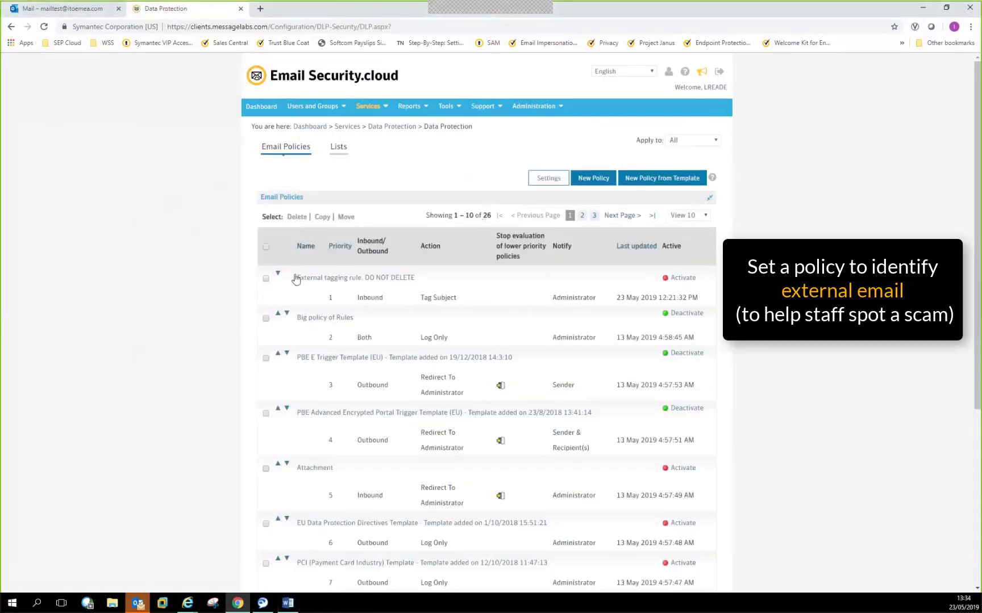
{"action": "left_click", "coordinate": [349, 285]}
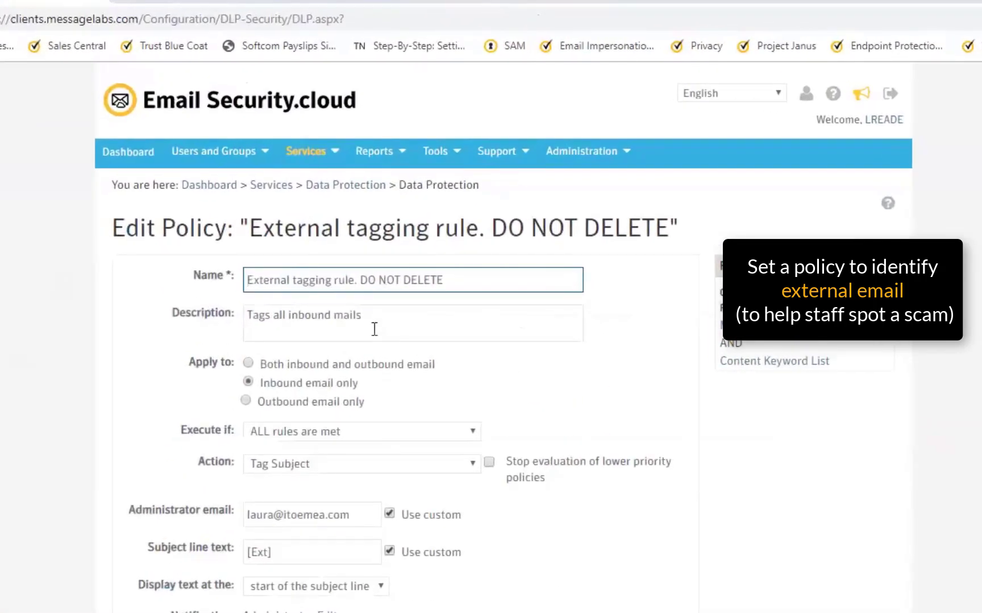
{"action": "scroll", "coordinate": [316, 410], "scroll_direction": "down", "scroll_amount": 1}
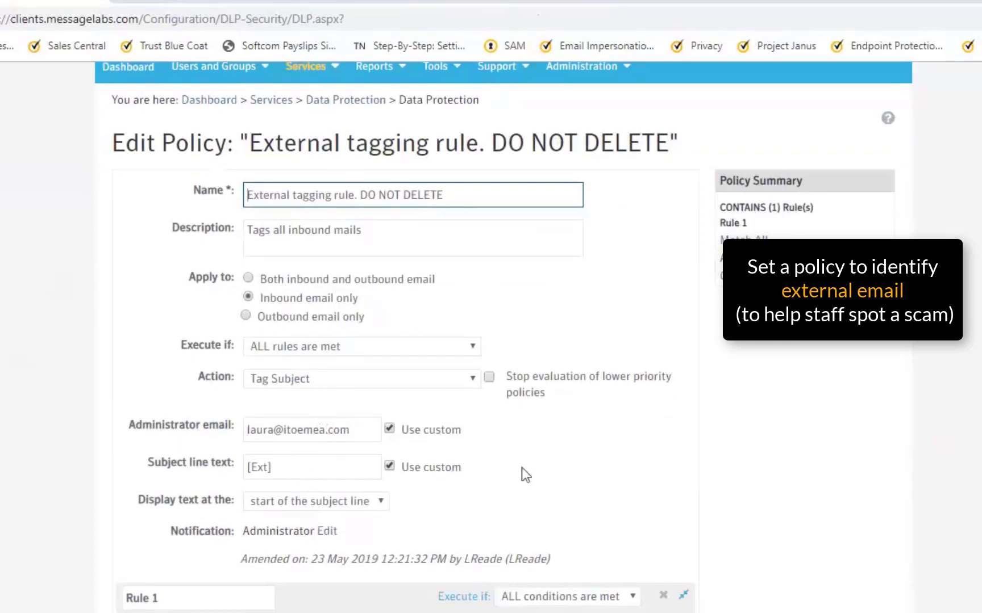
{"action": "scroll", "coordinate": [539, 467], "scroll_direction": "down", "scroll_amount": 3}
{"action": "scroll", "coordinate": [537, 585], "scroll_direction": "down", "scroll_amount": 1}
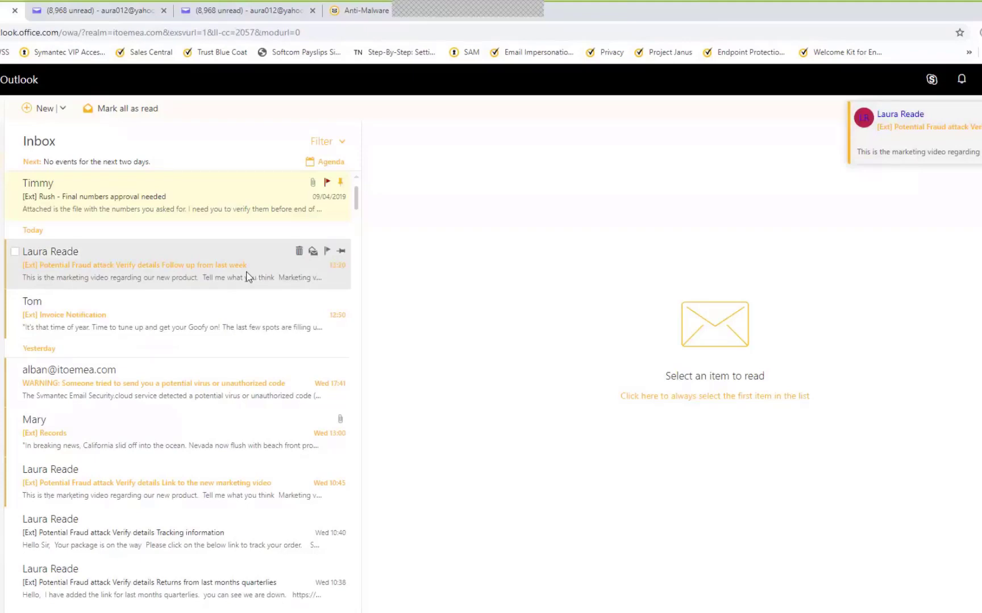
- Open the '[Ext] Potential Fraud attack Verify details Follow up from last week' email
{"action": "left_click", "coordinate": [287, 287]}
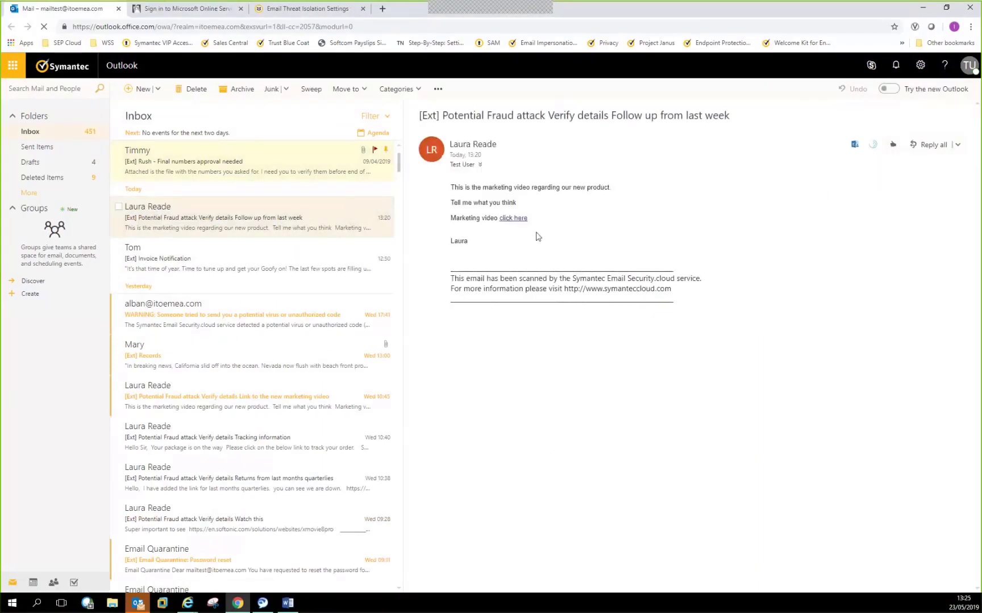
- Follow the email's 'click here' video link to Xmovie8.pro and browse its page source
{"action": "left_click", "coordinate": [523, 221]}
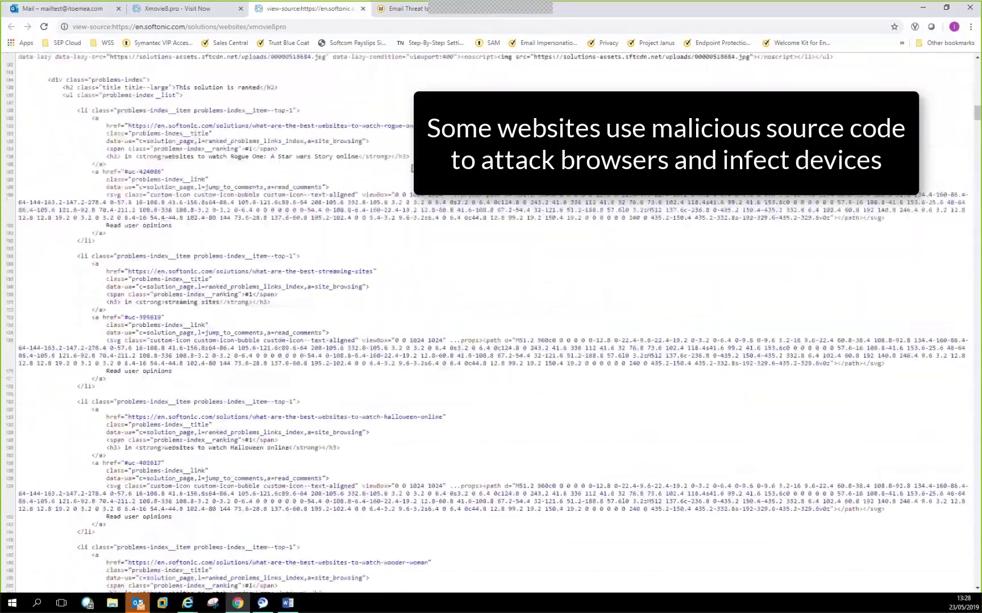
{"action": "scroll", "coordinate": [412, 168], "scroll_direction": "down", "scroll_amount": 20}
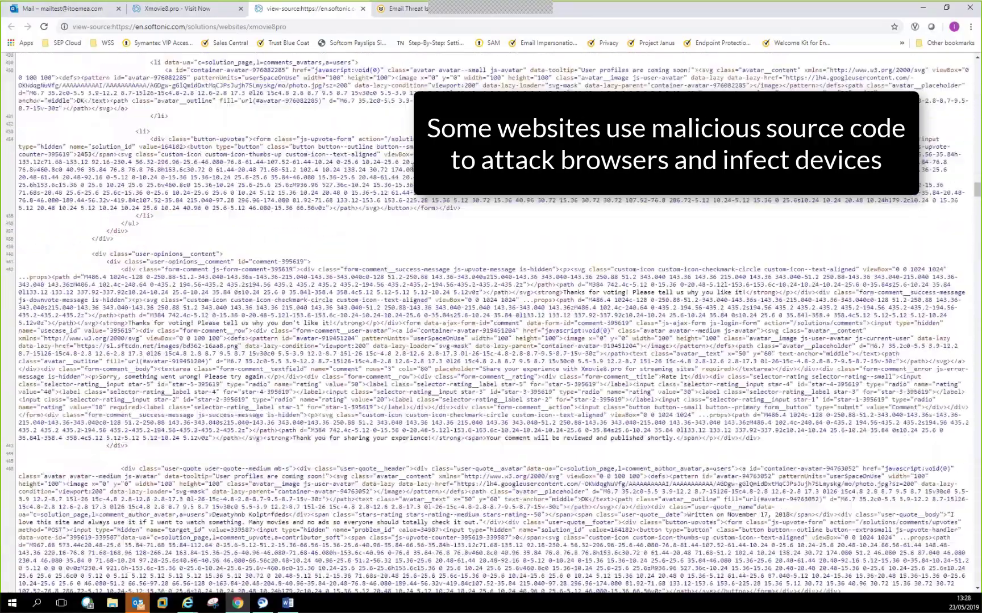
{"action": "scroll", "coordinate": [408, 177], "scroll_direction": "down", "scroll_amount": 20}
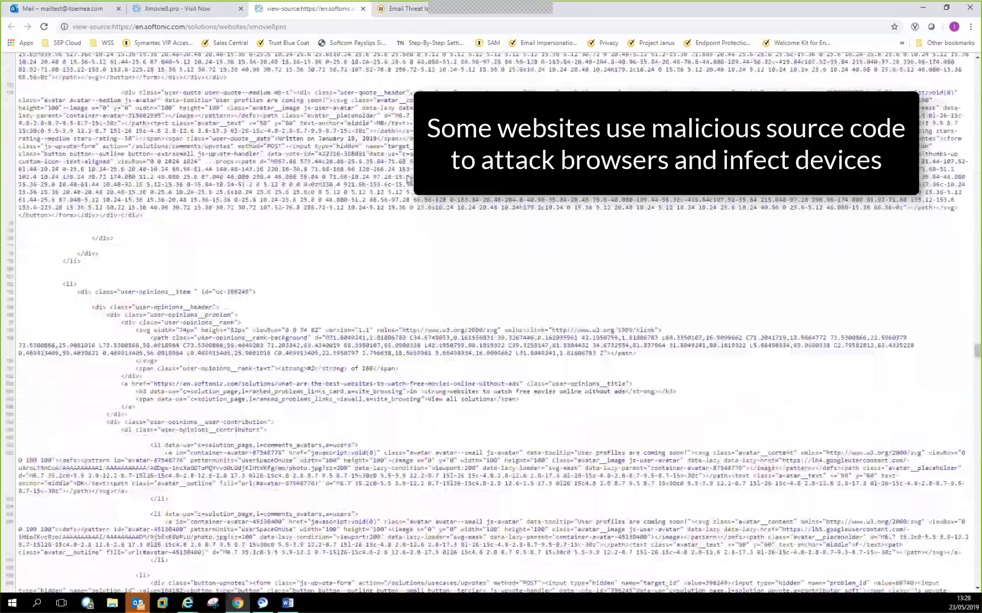
{"action": "scroll", "coordinate": [423, 243], "scroll_direction": "down", "scroll_amount": 20}
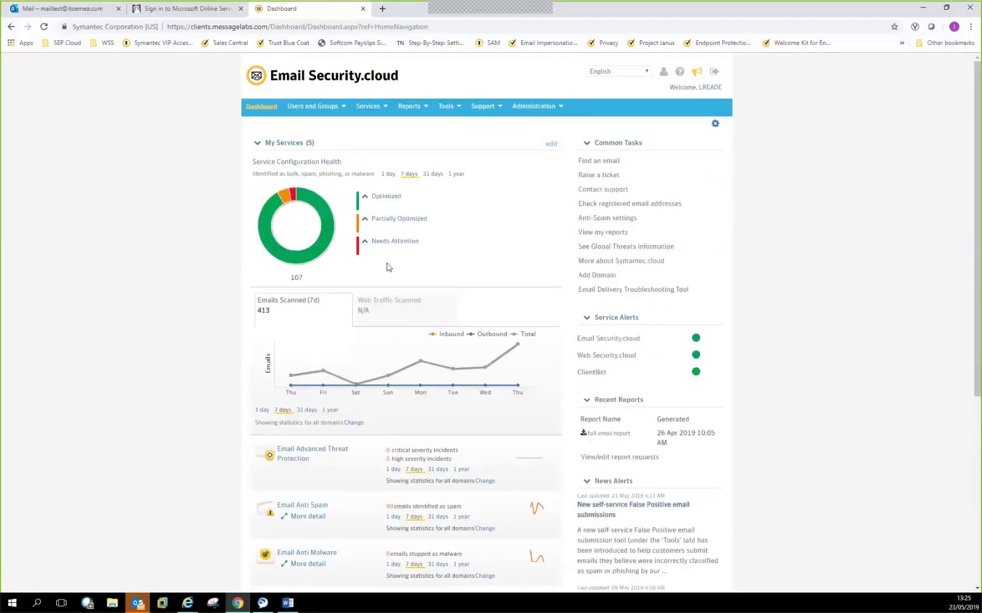
- Expand Needs Attention on the Dashboard to confirm URL isolation is disabled, then open Services
{"action": "left_click", "coordinate": [392, 242]}
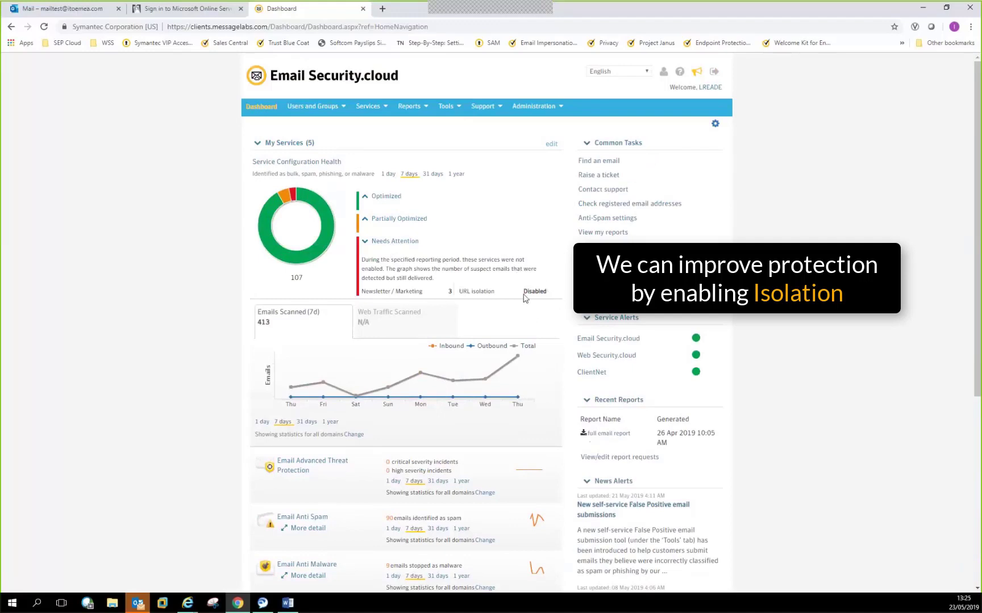
{"action": "mouse_move", "coordinate": [488, 292]}
{"action": "left_click", "coordinate": [368, 106]}
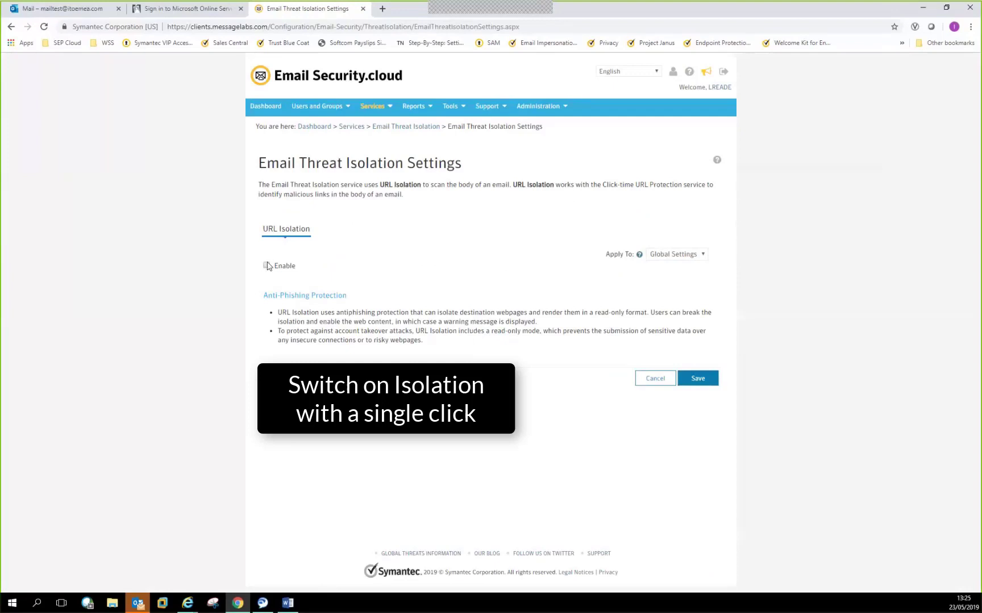
- Save URL Isolation as enabled and open the email's video link in a new tab
{"action": "left_click", "coordinate": [695, 377]}
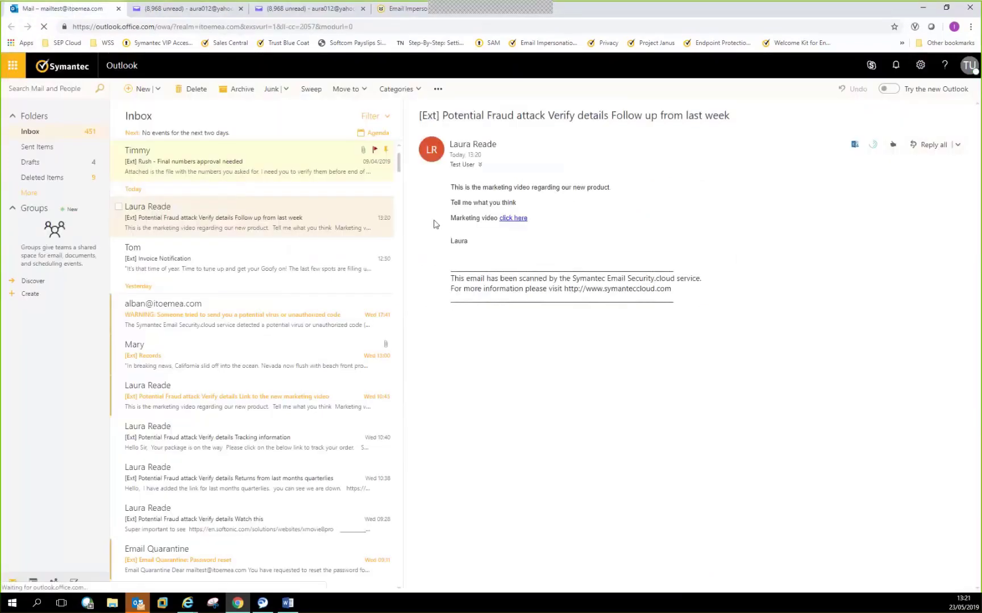
{"action": "right_click", "coordinate": [506, 222]}
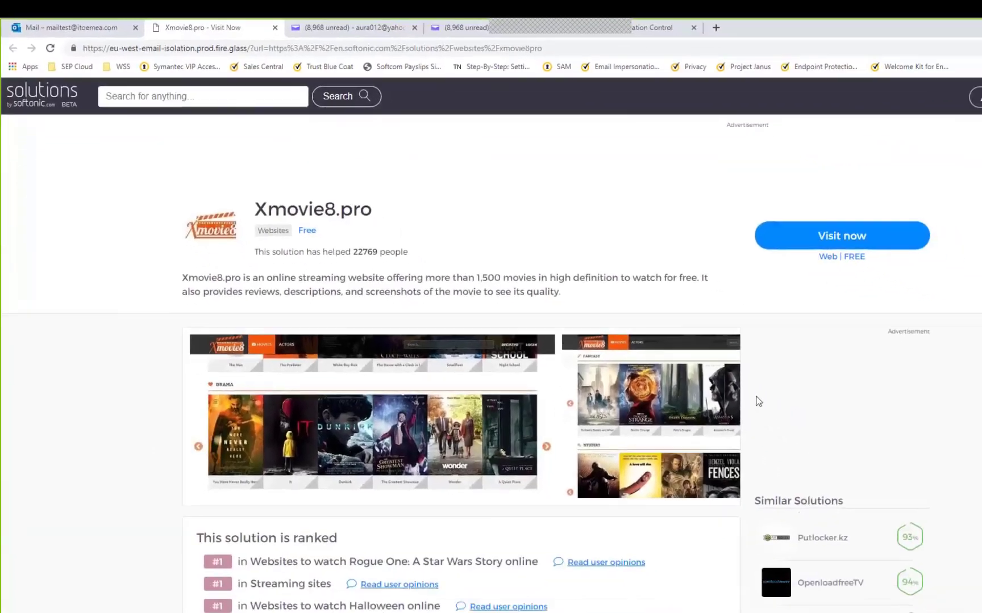
{"action": "scroll", "coordinate": [861, 475], "scroll_direction": "down", "scroll_amount": 2}
{"action": "scroll", "coordinate": [635, 318], "scroll_direction": "down", "scroll_amount": 2}
{"action": "scroll", "coordinate": [635, 318], "scroll_direction": "up", "scroll_amount": 5}
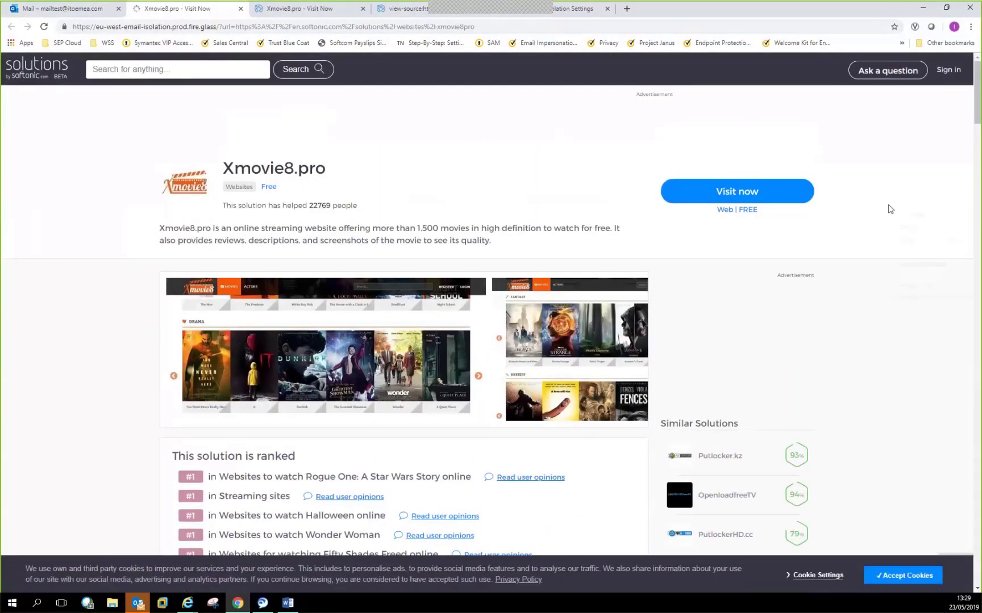
{"action": "key", "text": "Escape"}
- View the isolated Xmovie8.pro page's source, close it, and open the '[Ext] Rush' email
{"action": "right_click", "coordinate": [887, 200]}
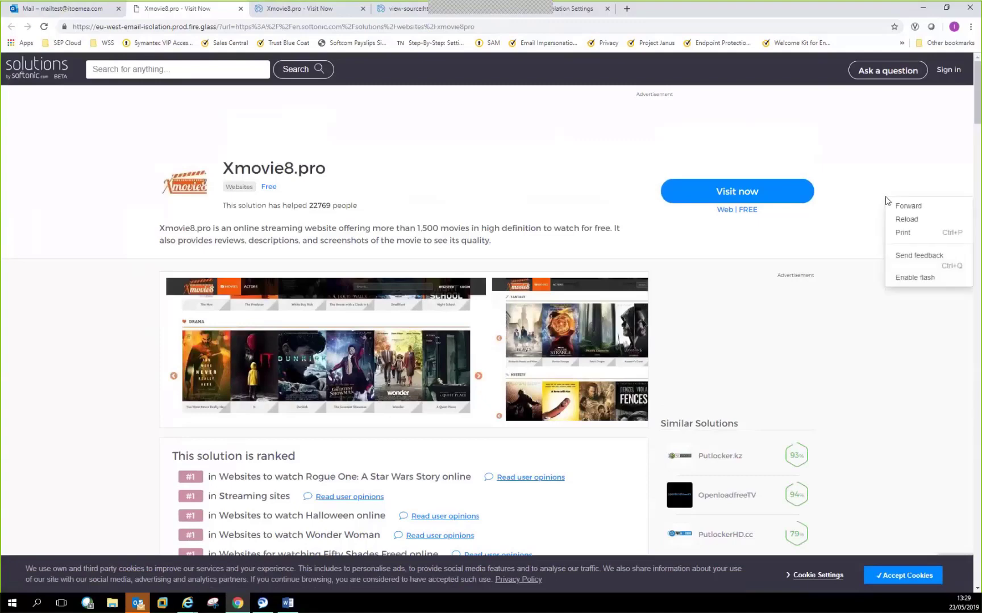
{"action": "key", "text": "Escape"}
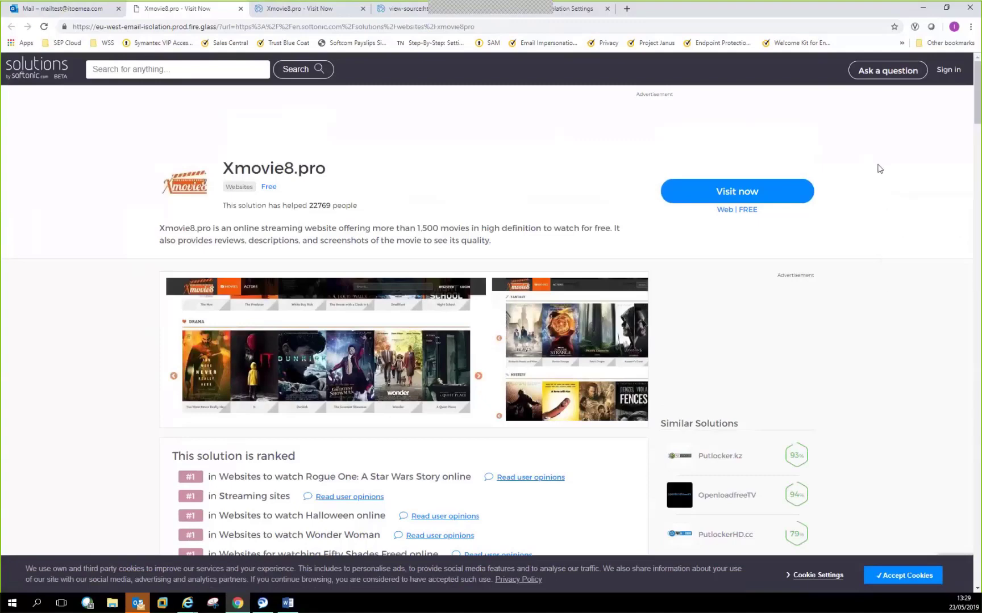
{"action": "key", "text": "ctrl+u"}
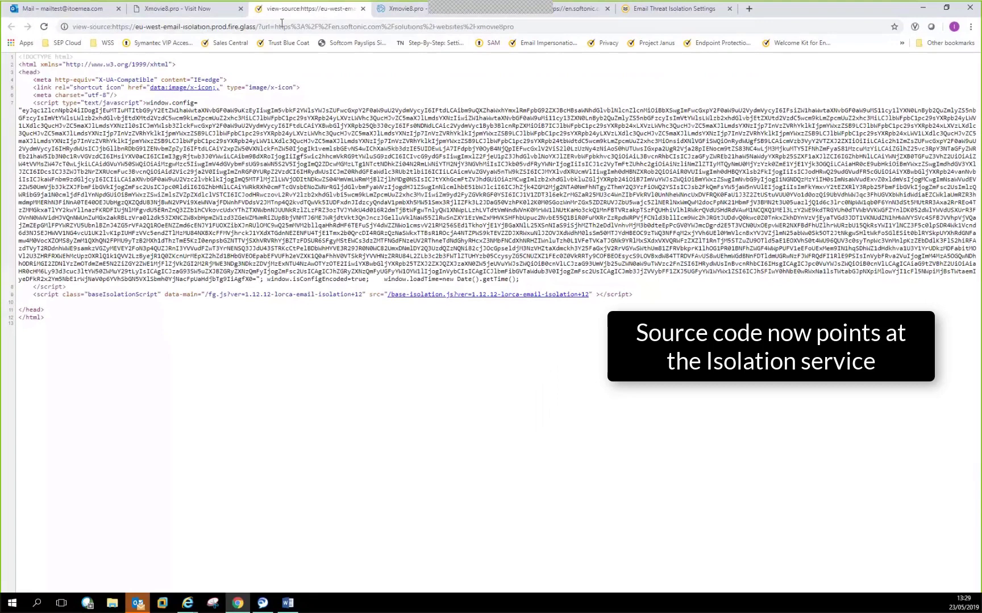
{"action": "left_click", "coordinate": [239, 10]}
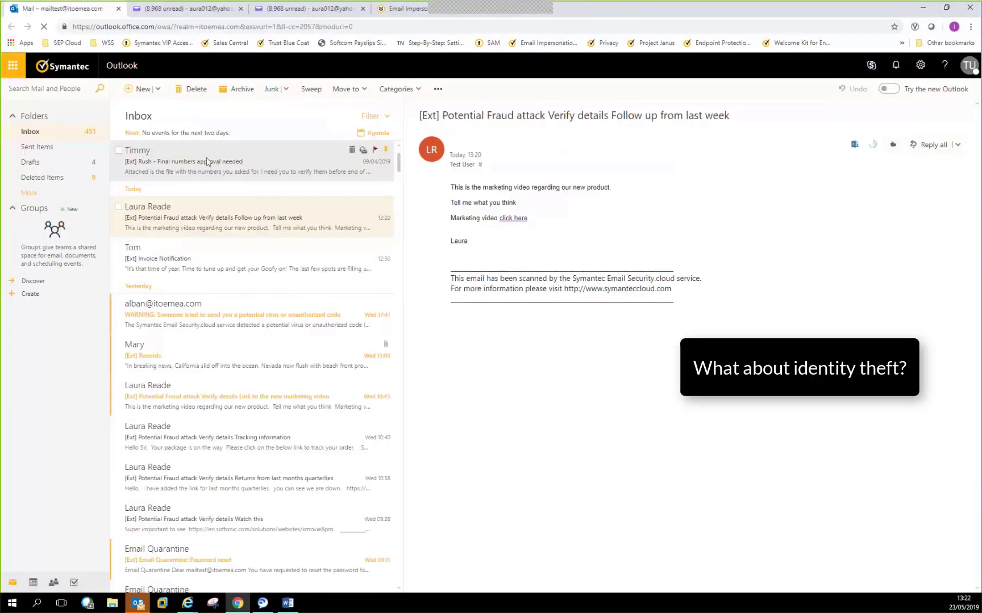
{"action": "left_click", "coordinate": [207, 162]}
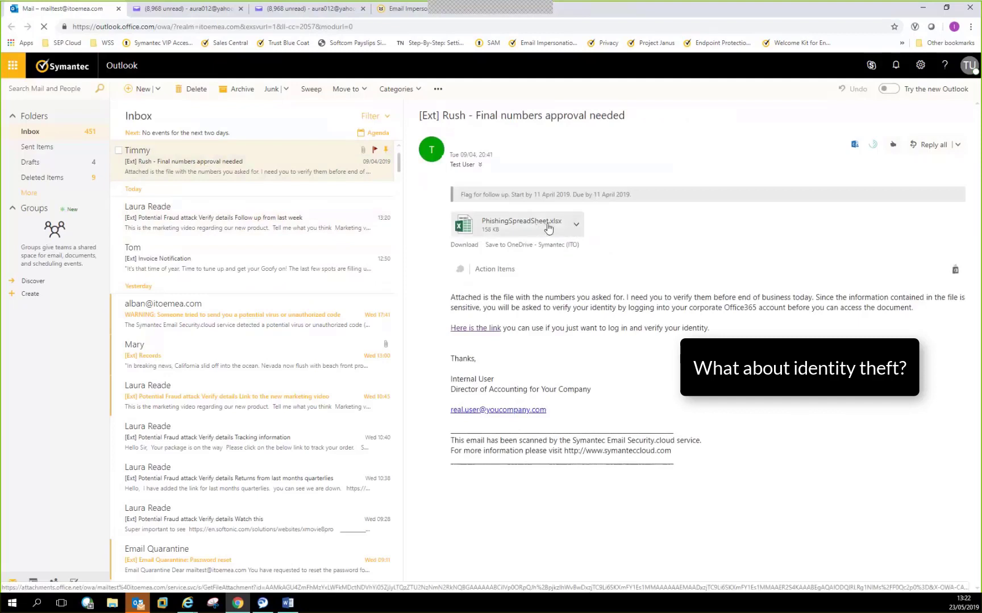
- Check the PhishingSpreadSheet.xlsx attachment options, then follow the 'Here is the link' verification link
{"action": "left_click", "coordinate": [576, 227]}
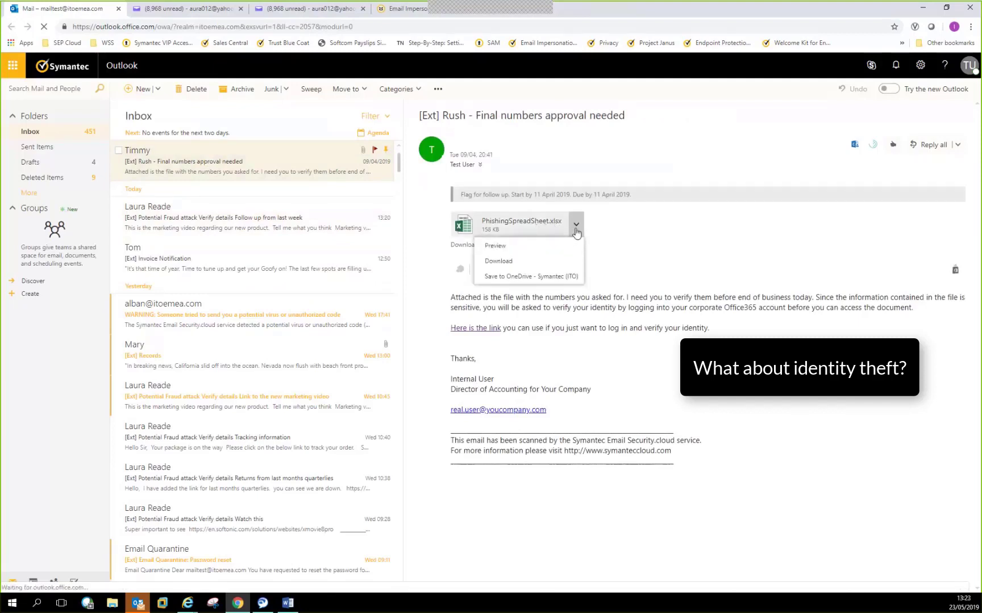
{"action": "left_click", "coordinate": [640, 235]}
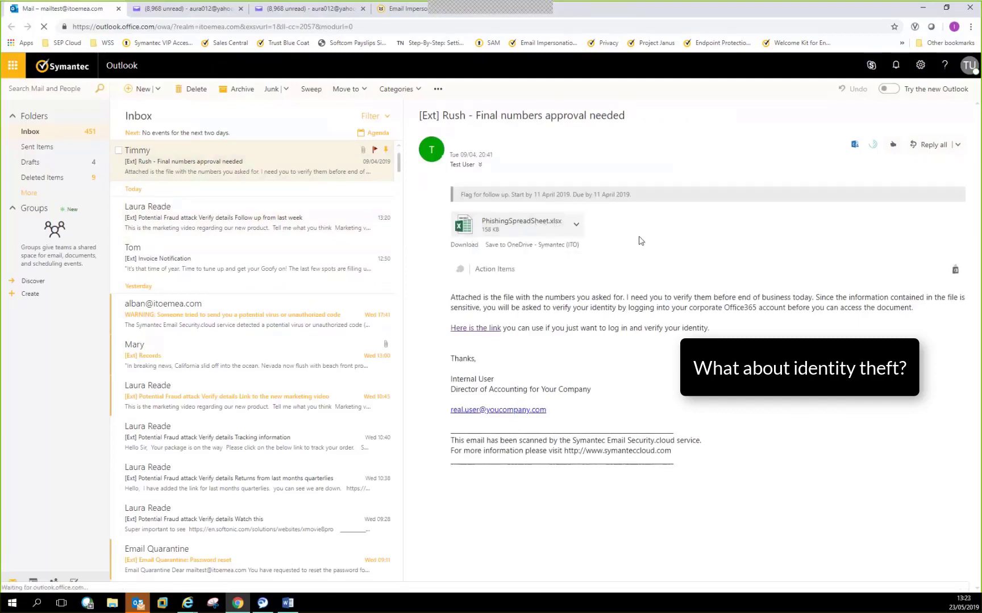
{"action": "left_click", "coordinate": [477, 328]}
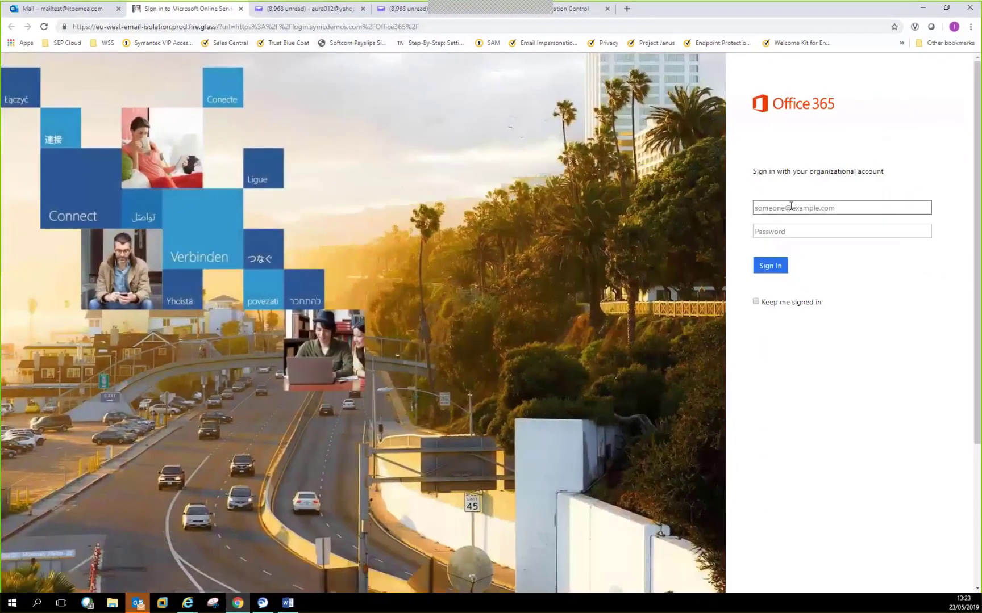
- Try entering an address on the isolated Office 365 sign-in page to raise the read-only warning
{"action": "left_click", "coordinate": [790, 206]}
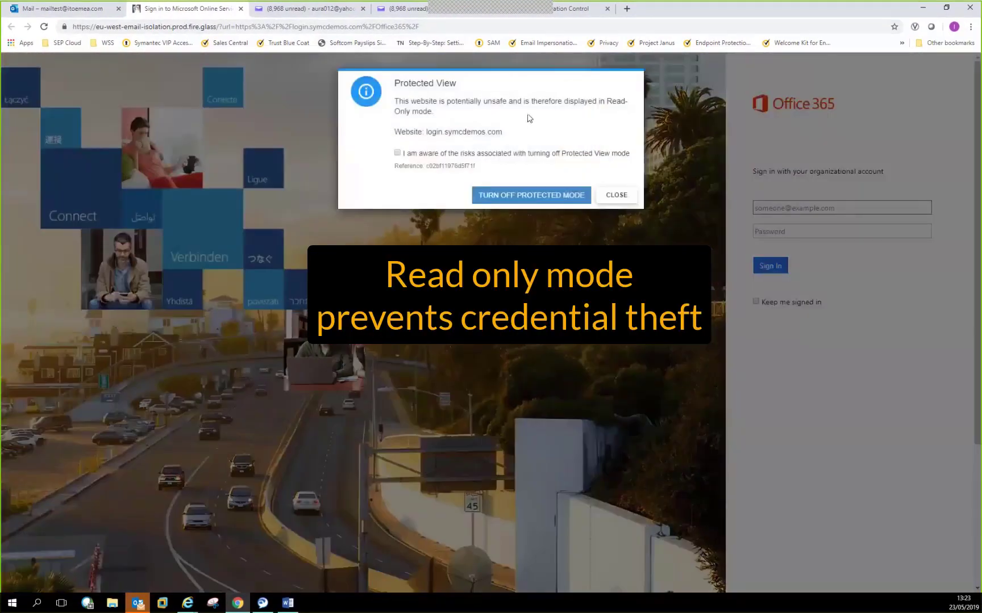